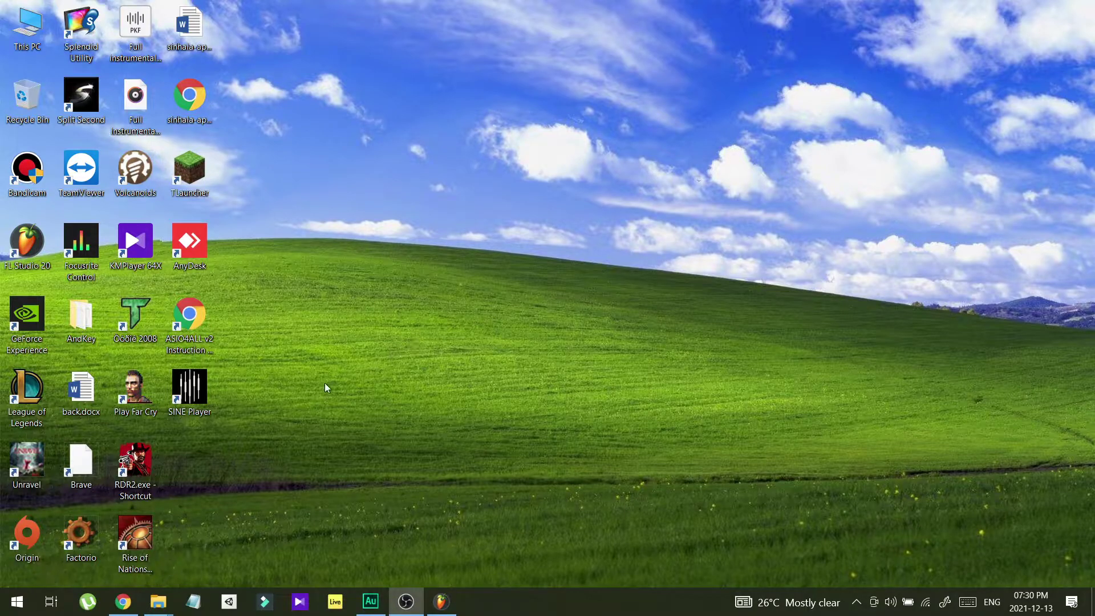
Launch SINE Player, show its licenses page with Layers at 4/4, then open This PC
left_click(201, 387)
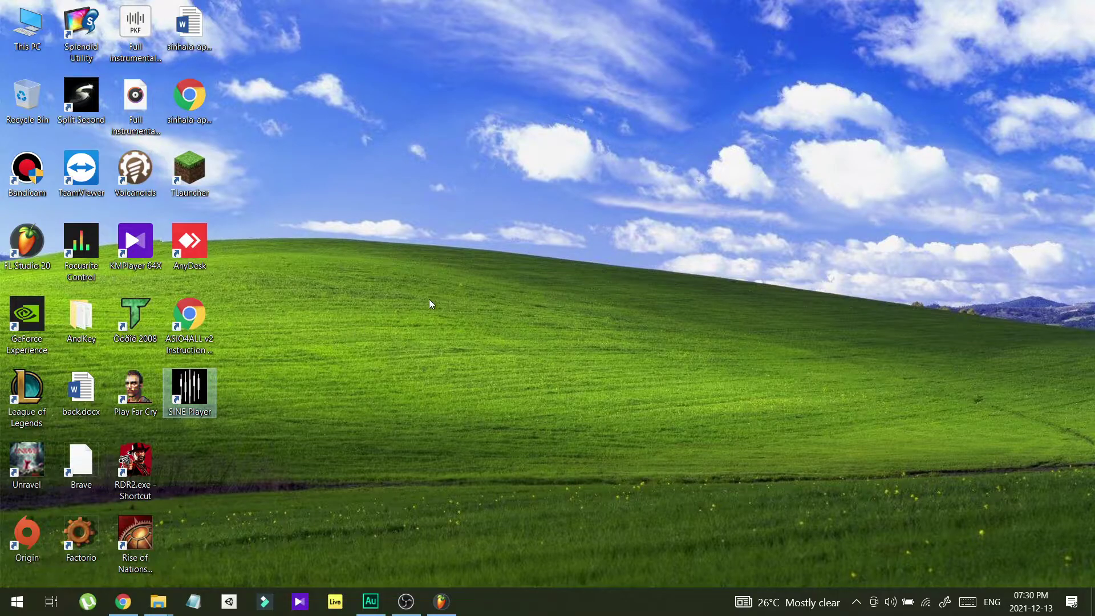
double_click(195, 393)
left_click_drag(572, 50, 609, 39)
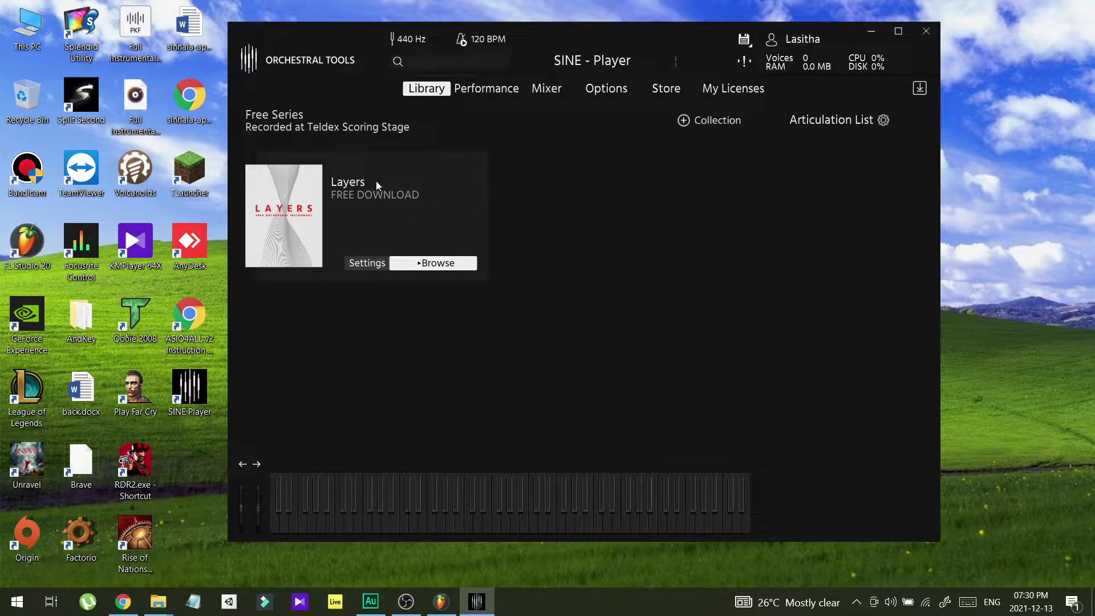
left_click(728, 90)
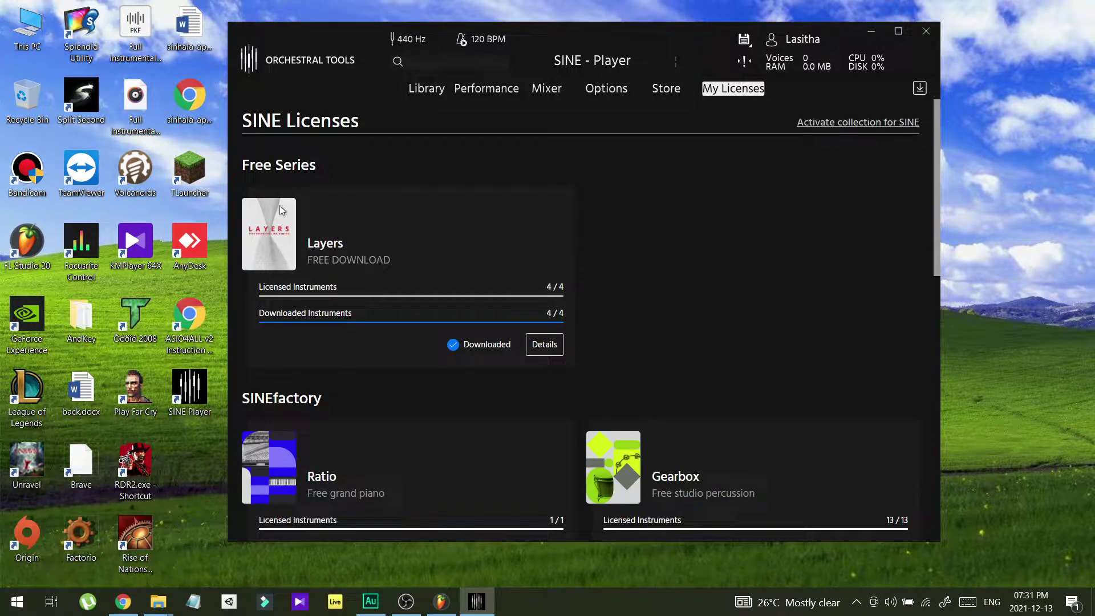
double_click(38, 33)
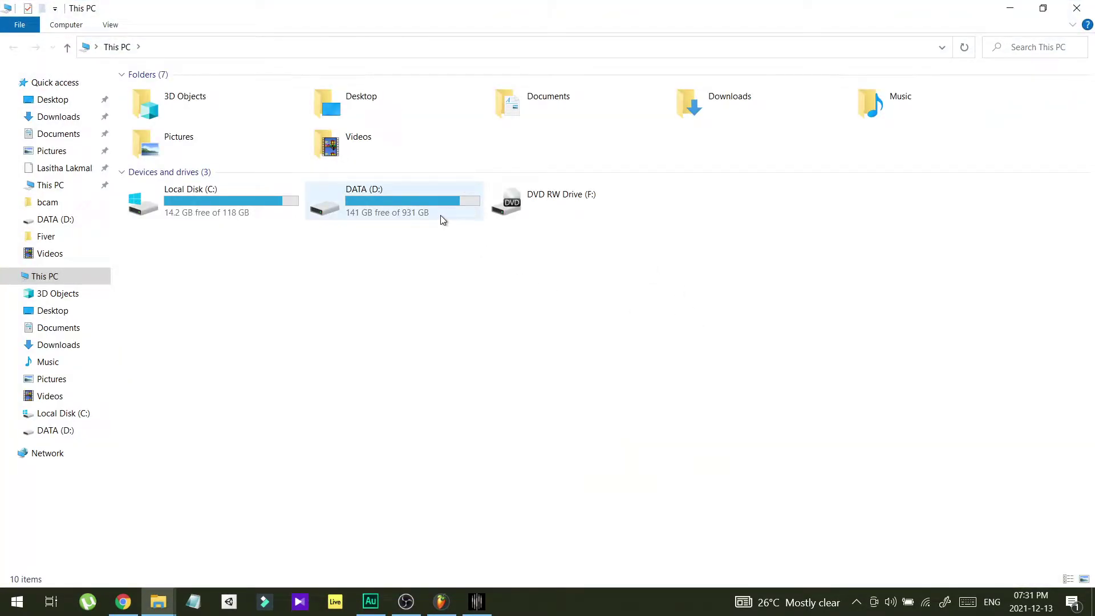
Browse to D:\Orchestral Tools\SINE Player, select its Content and Download folders, then minimize Explorer
double_click(421, 215)
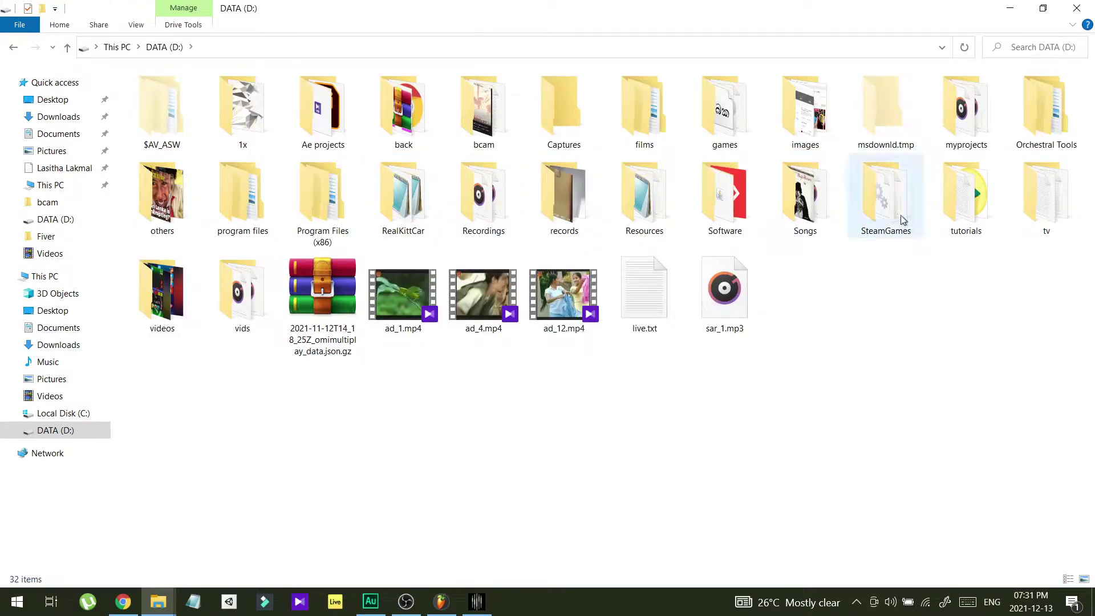
double_click(1048, 148)
double_click(203, 97)
left_click_drag(290, 211, 366, 76)
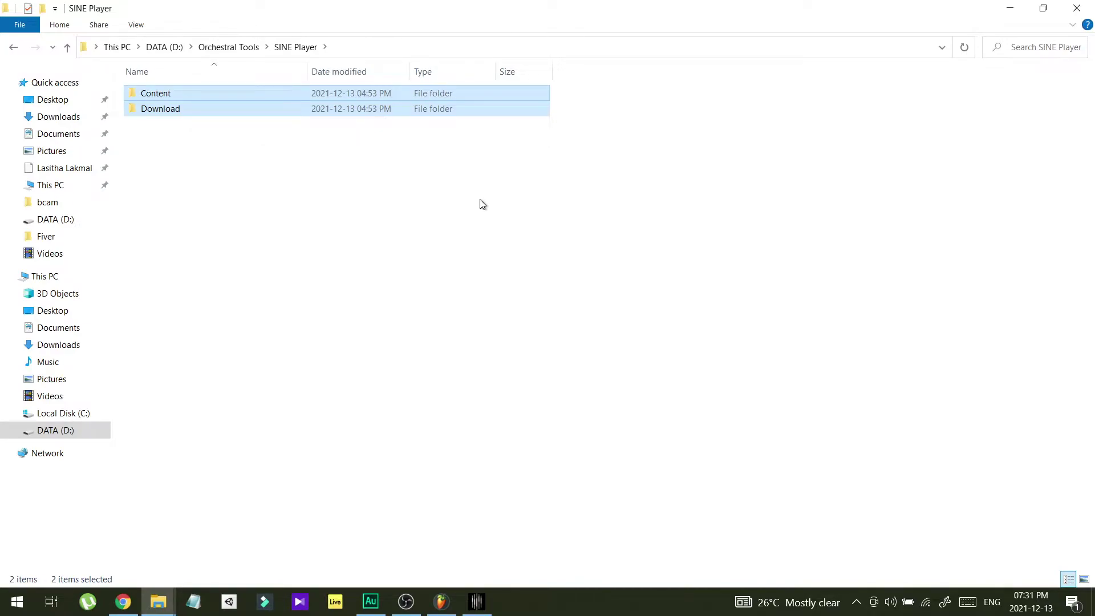
left_click(1006, 11)
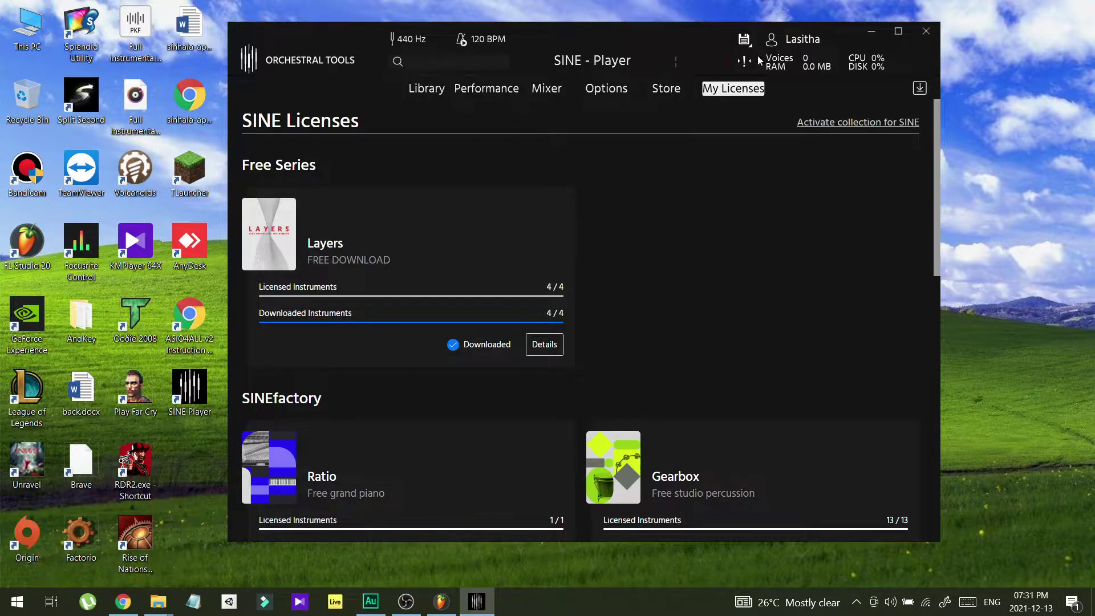
Bring FL Studio forward and close it without saving untitled.flp
left_click(873, 33)
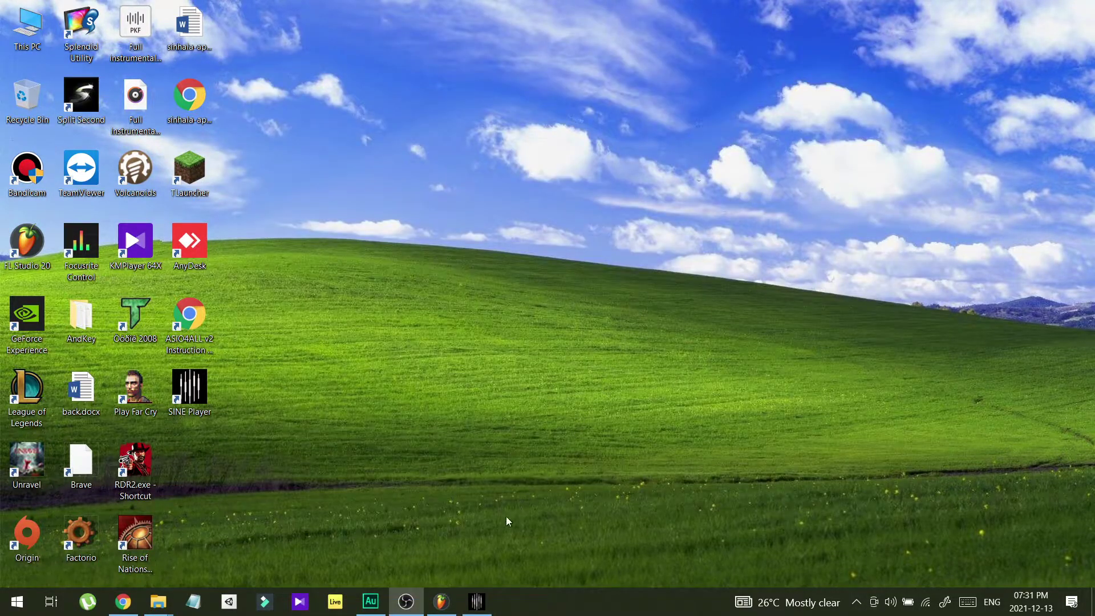
left_click(451, 602)
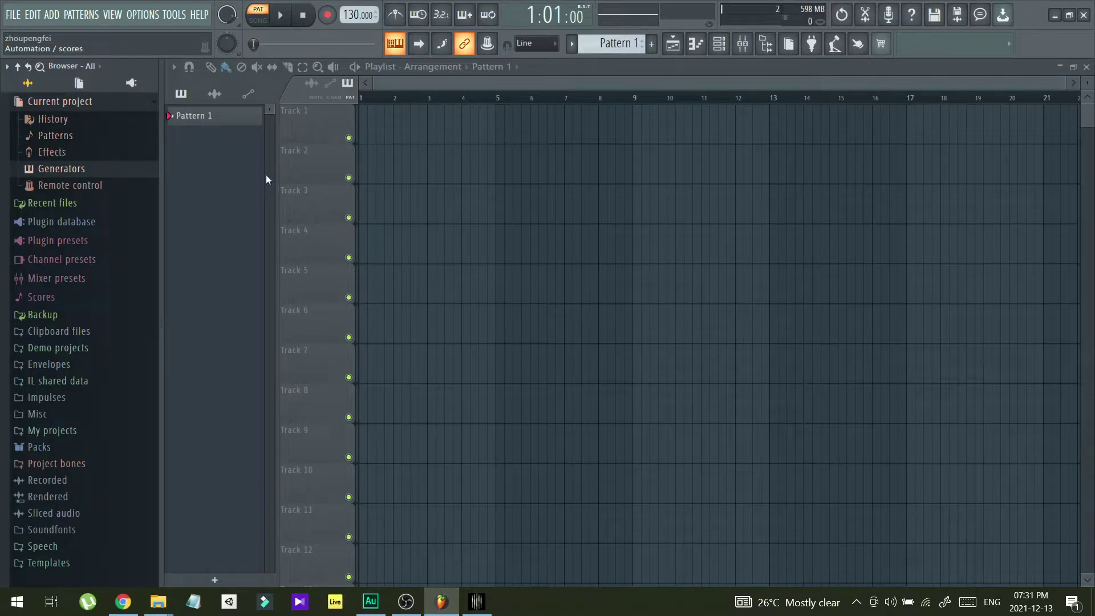
left_click(1086, 14)
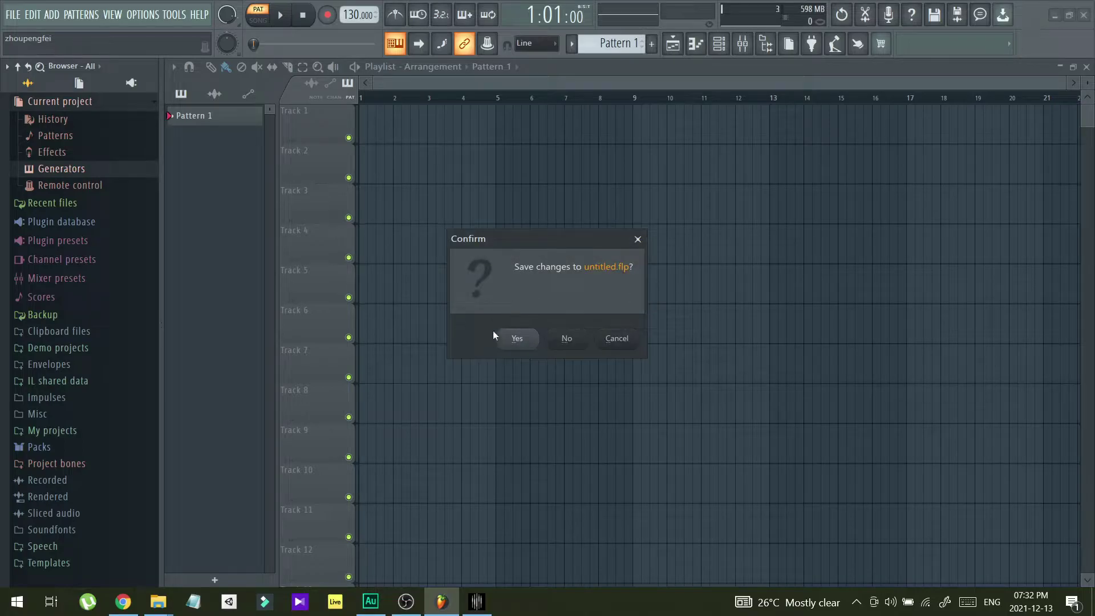
left_click(565, 342)
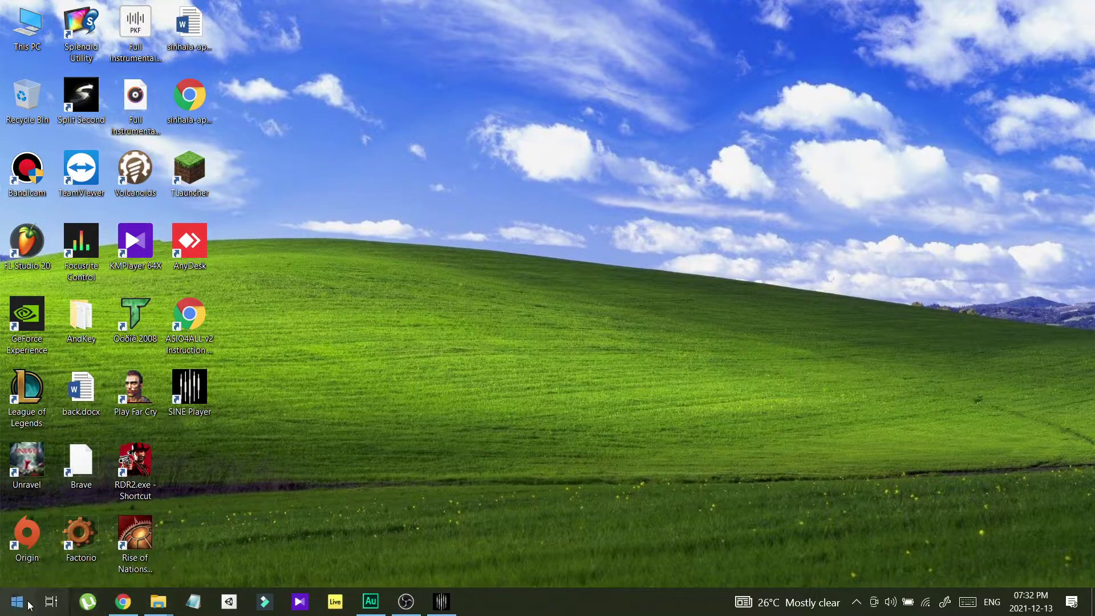
Relaunch FL Studio 20 from a Start menu search for 'fl'
key("super")
type("fl")
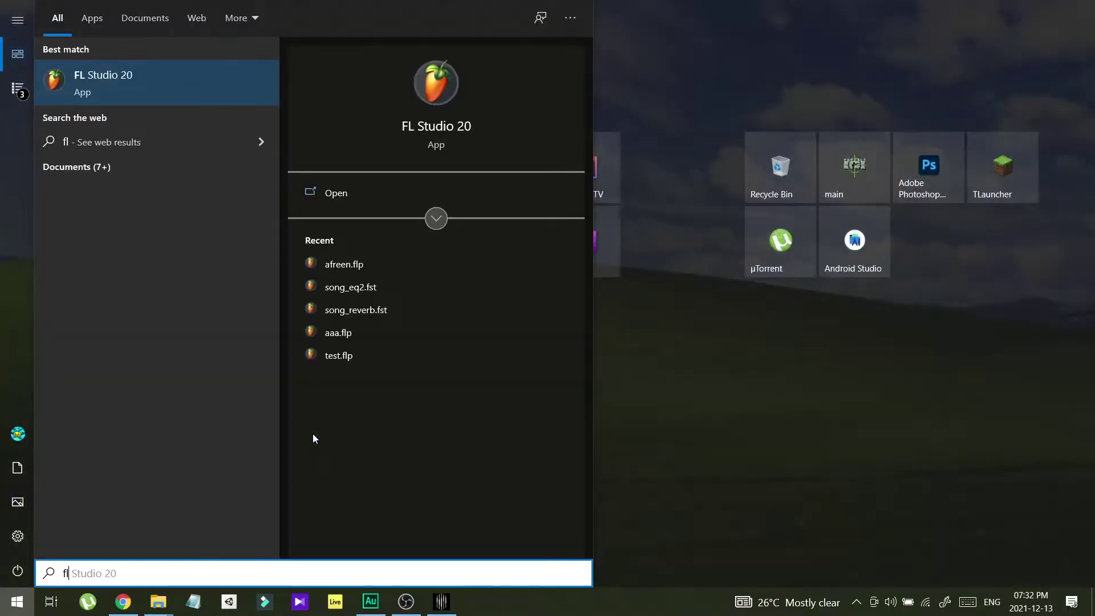
left_click(182, 81)
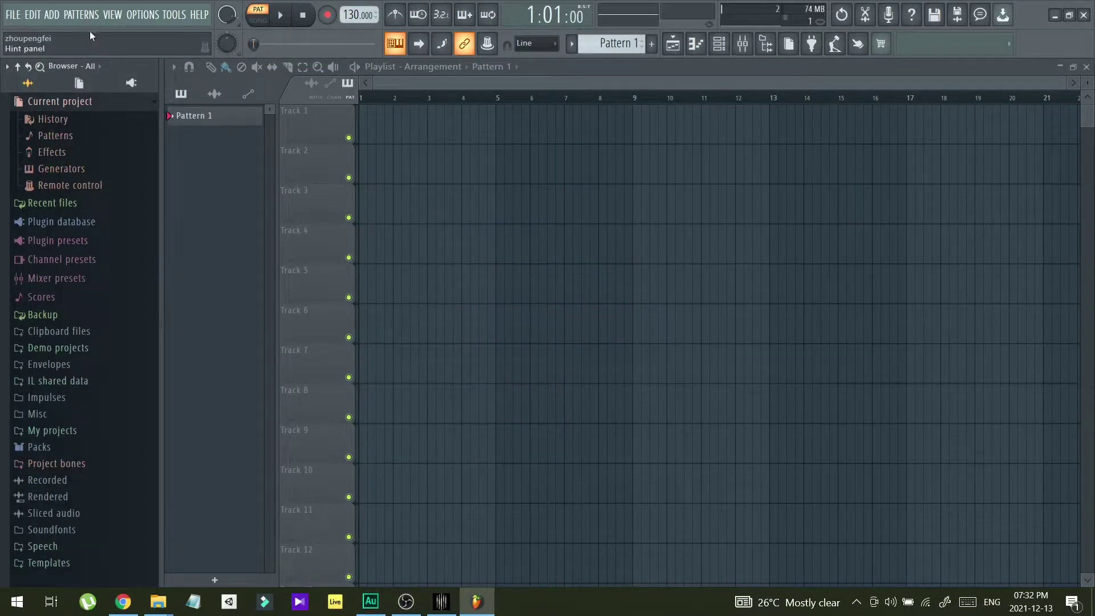
Open the Plugin Manager from the ADD menu and move its window toward the centre
left_click(51, 17)
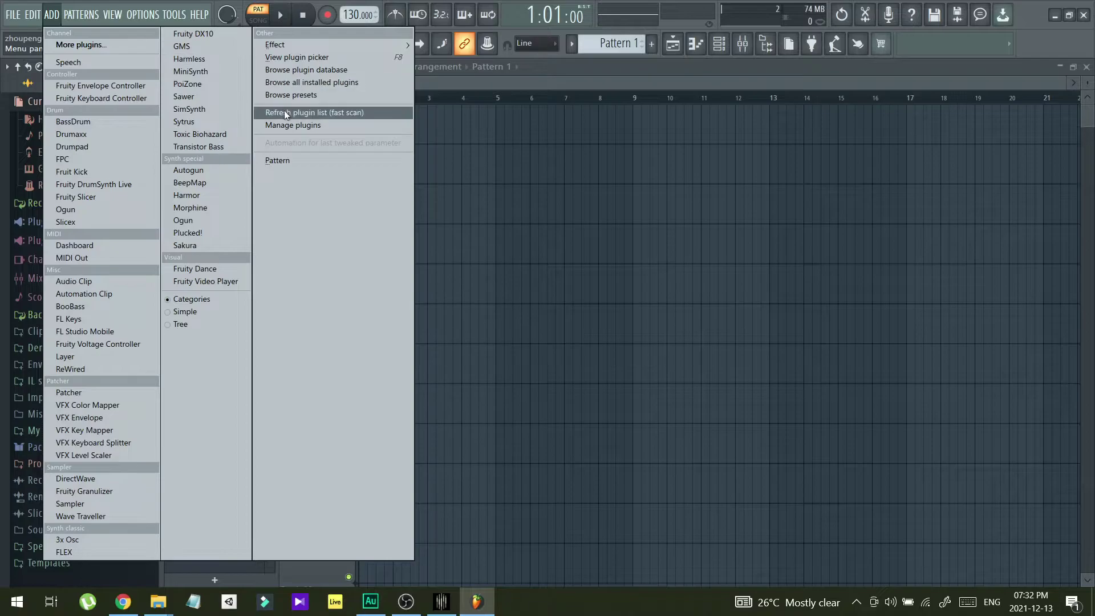
left_click(340, 126)
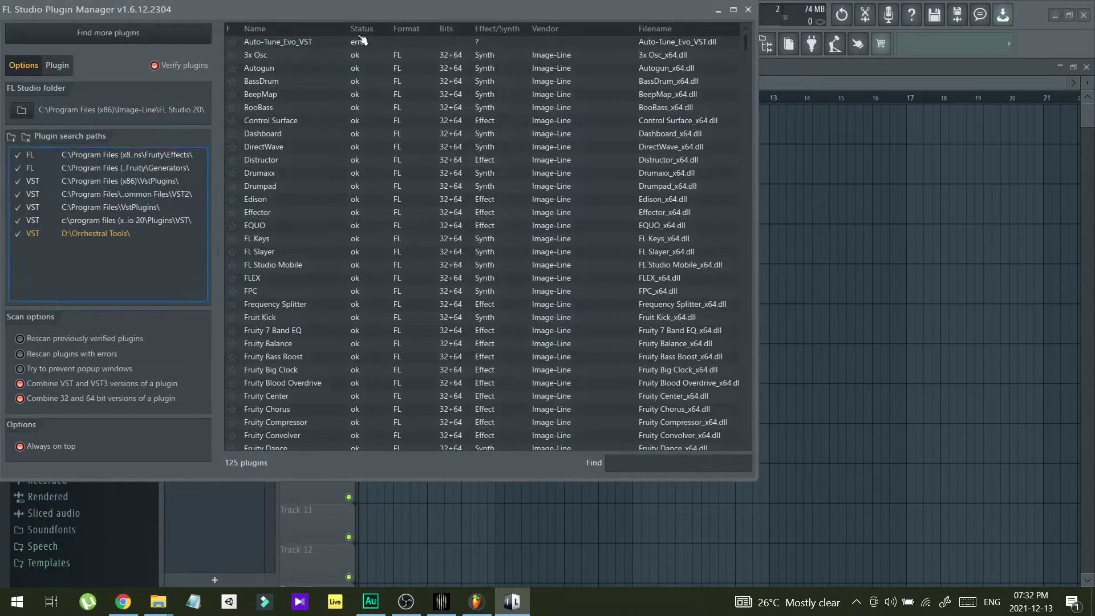
left_click_drag(347, 13, 530, 66)
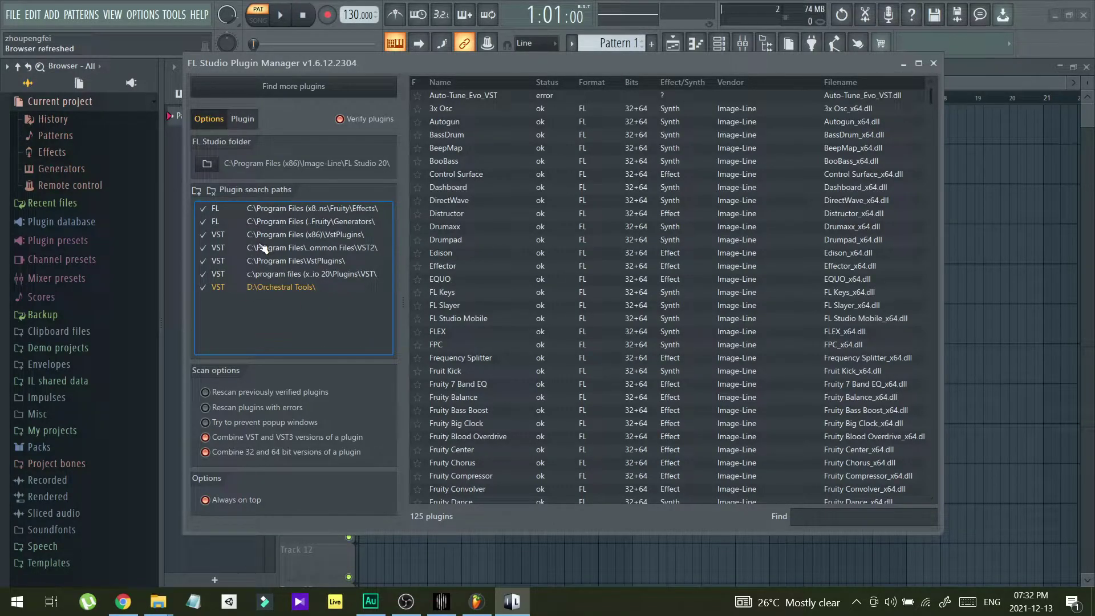
Look for Orchestral Tools under This PC > DATA (D:) for a new search folder, then cancel
left_click(197, 190)
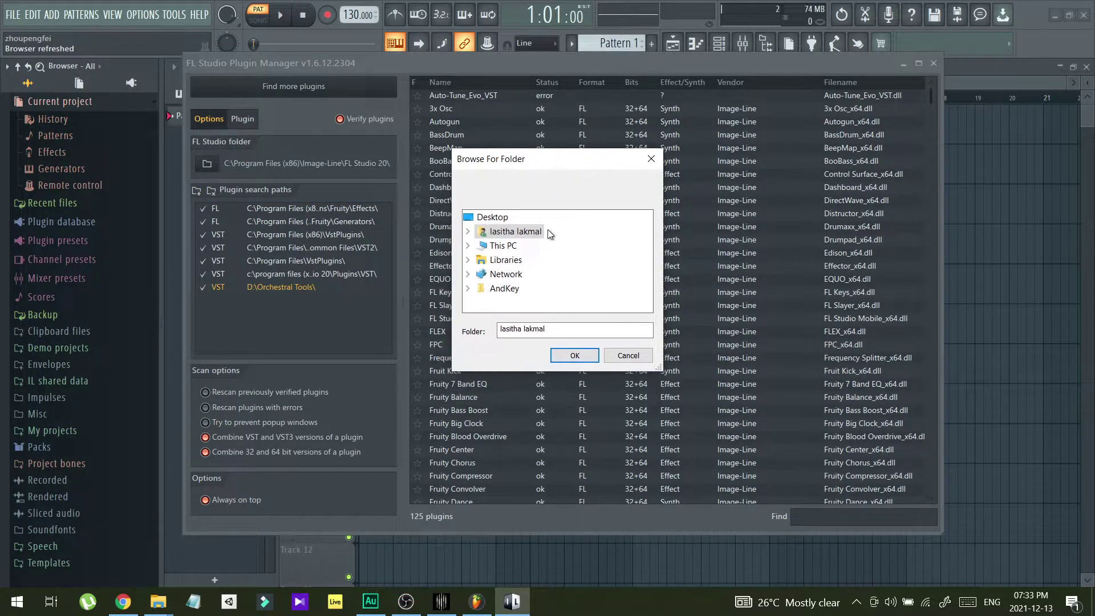
left_click(469, 247)
scroll(565, 260, "down", 1)
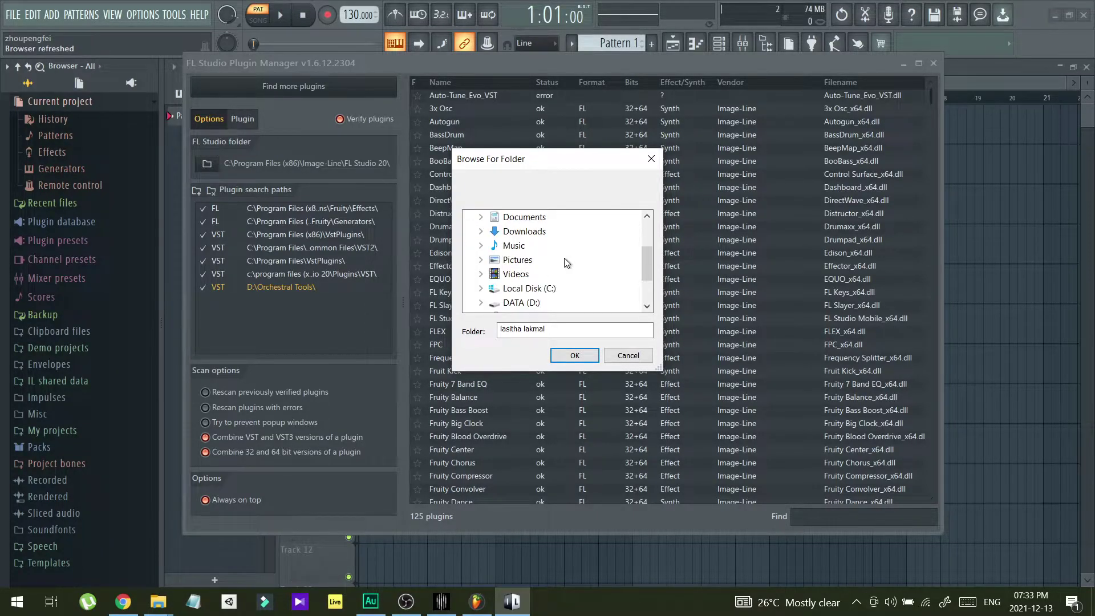
scroll(565, 266, "down", 1)
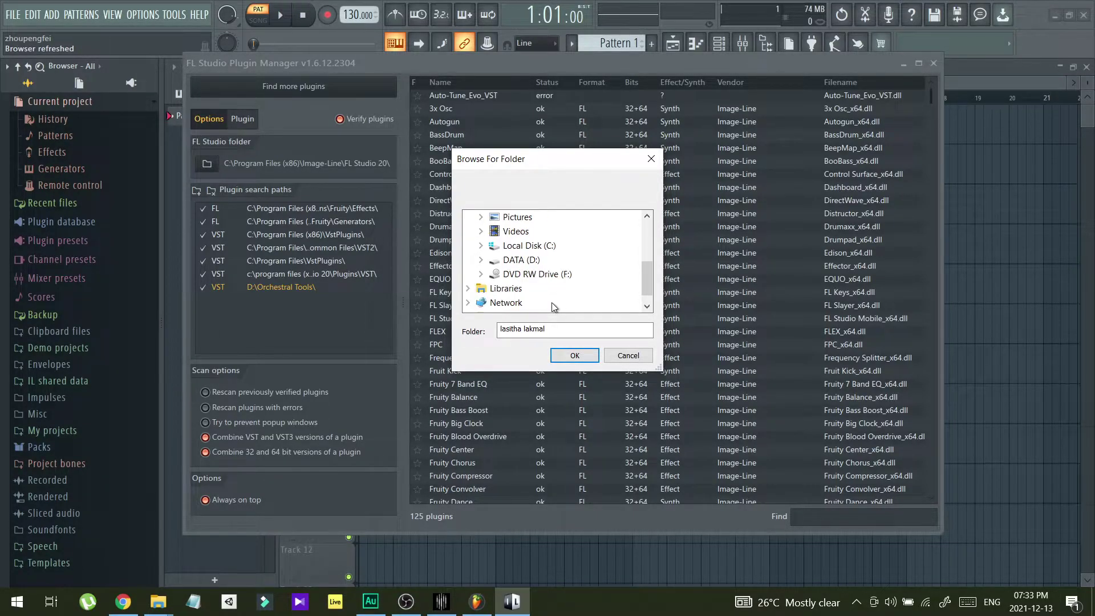
double_click(521, 261)
scroll(571, 275, "down", 1)
scroll(578, 311, "down", 1)
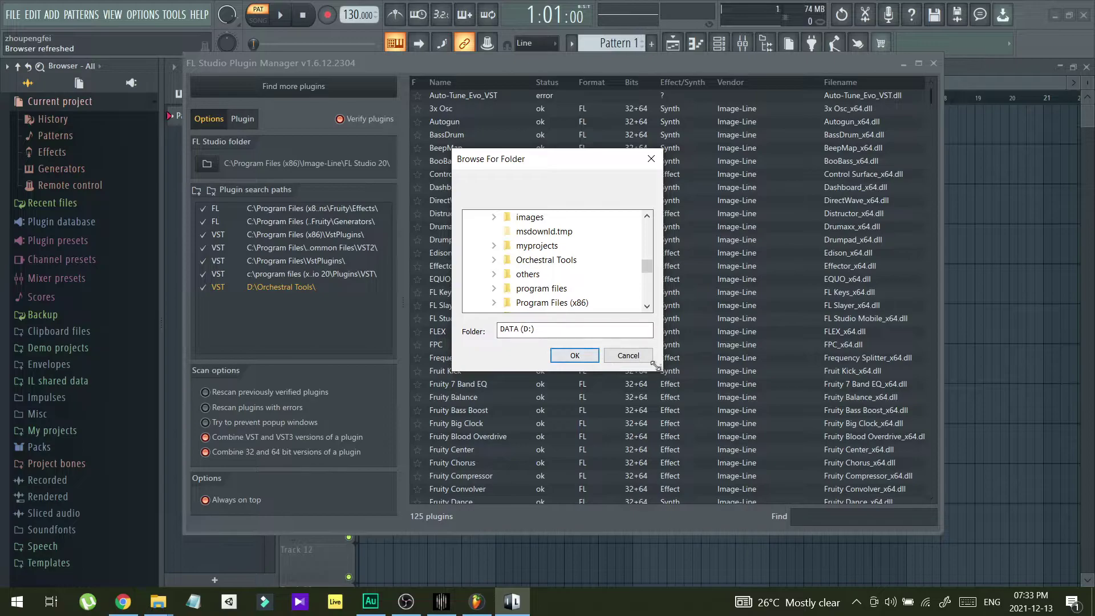
left_click(629, 355)
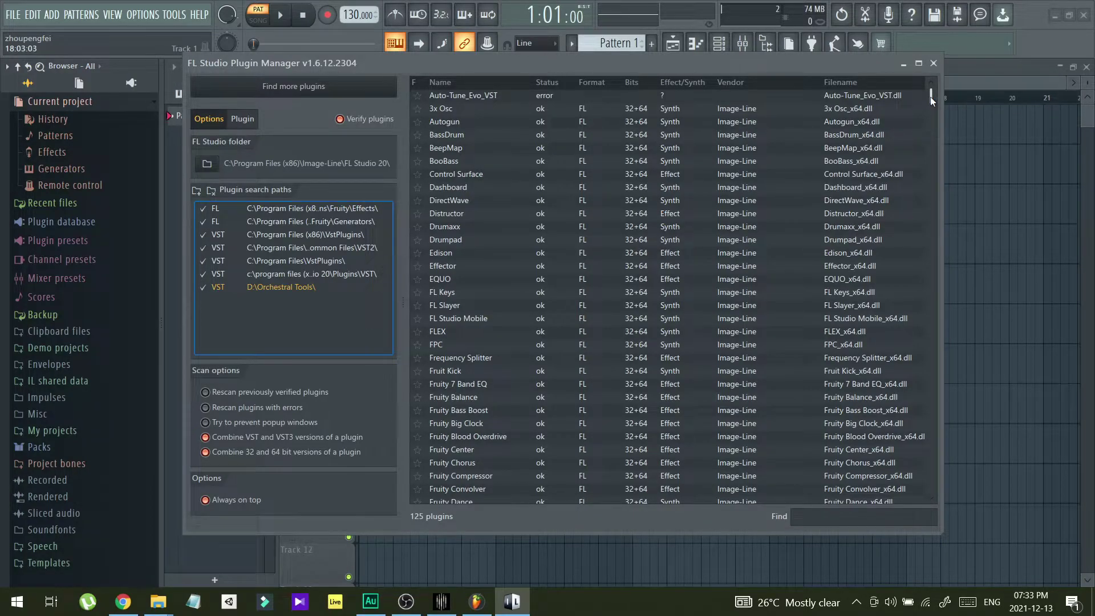
Select the SINE Player entry at the bottom of the plugin list, then close the Plugin Manager
left_click_drag(931, 96, 937, 500)
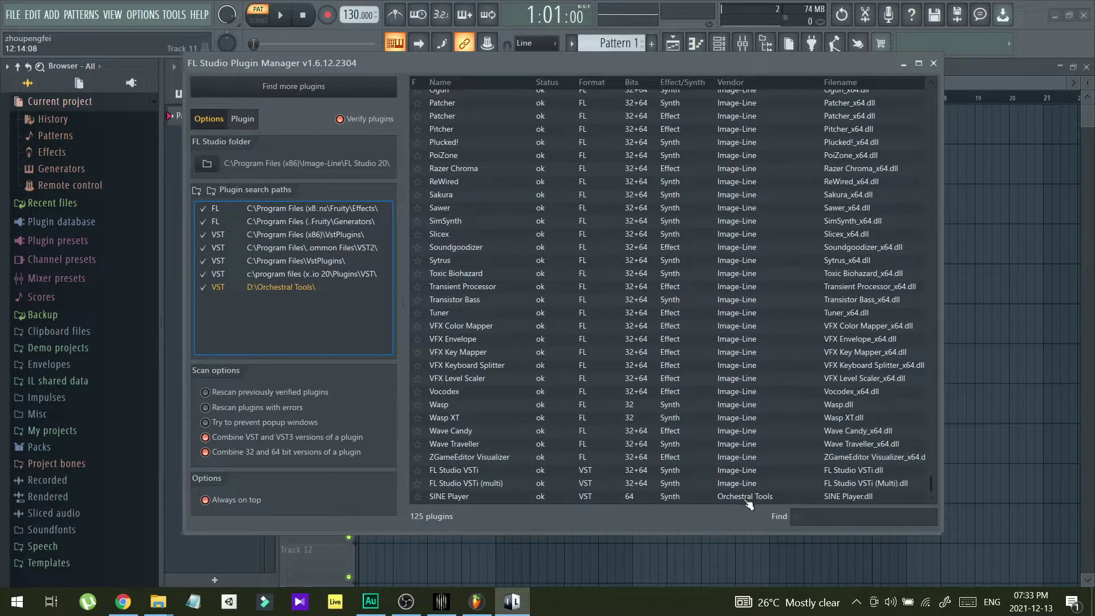
left_click(768, 501)
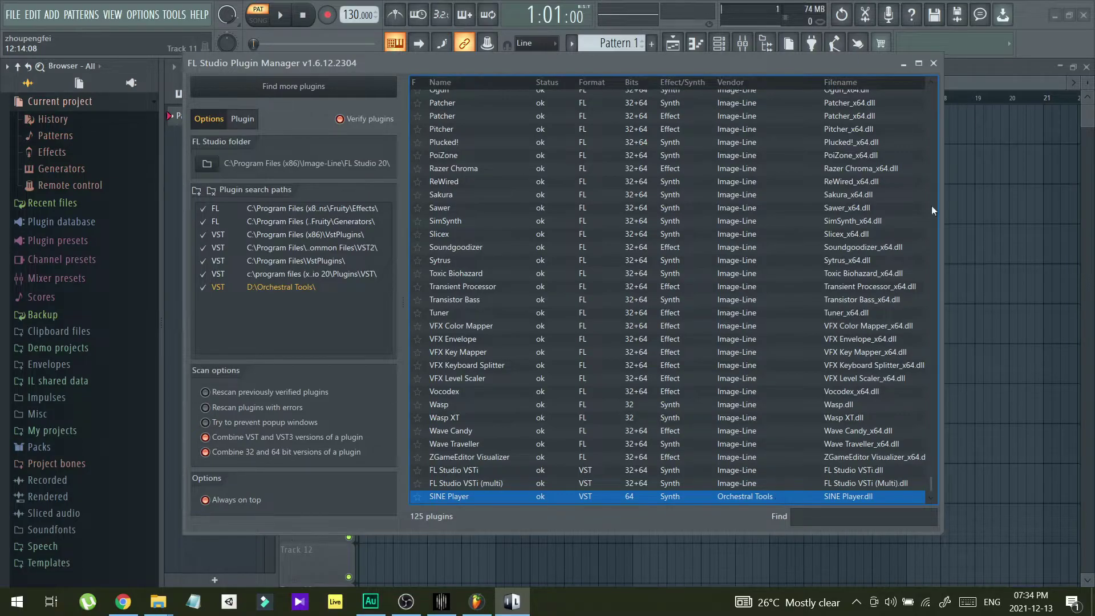
left_click(933, 64)
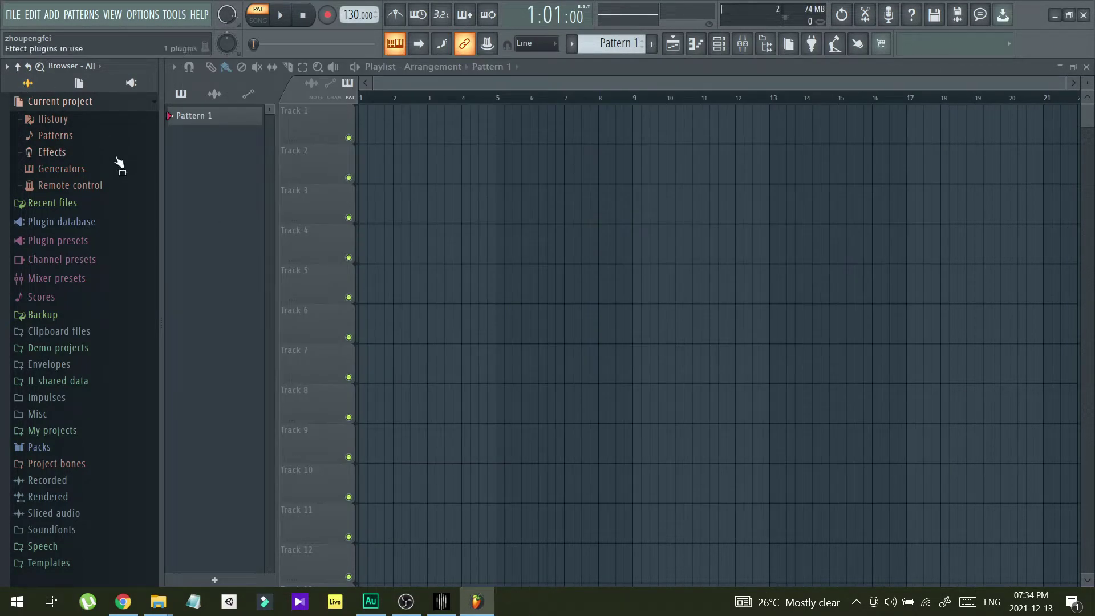
left_click(50, 15)
left_click(65, 48)
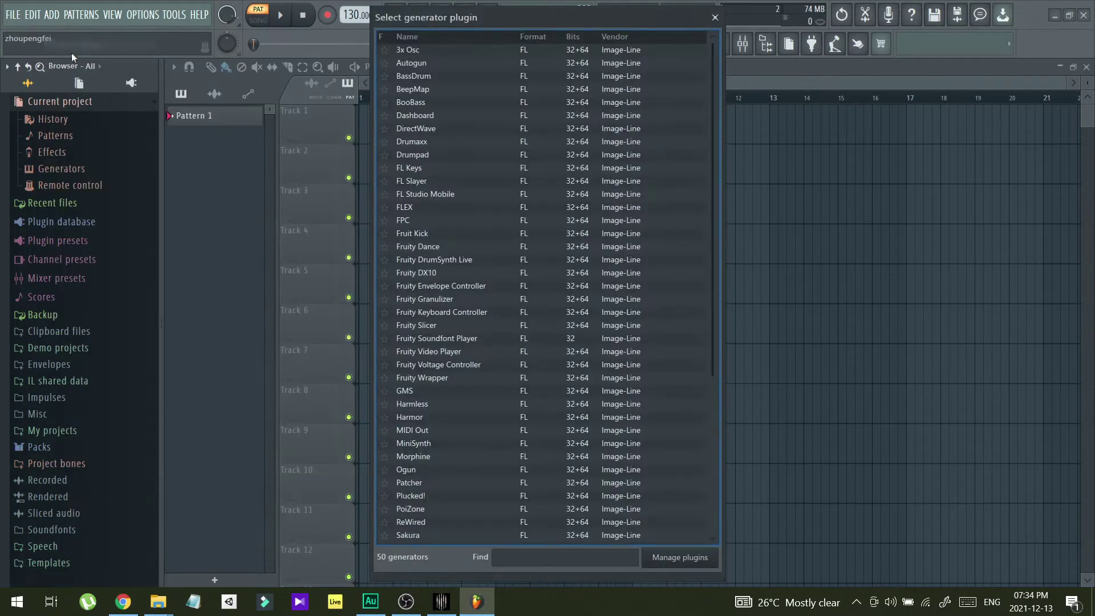
scroll(556, 463, "down", 4)
scroll(714, 280, "up", 2)
scroll(711, 368, "down", 2)
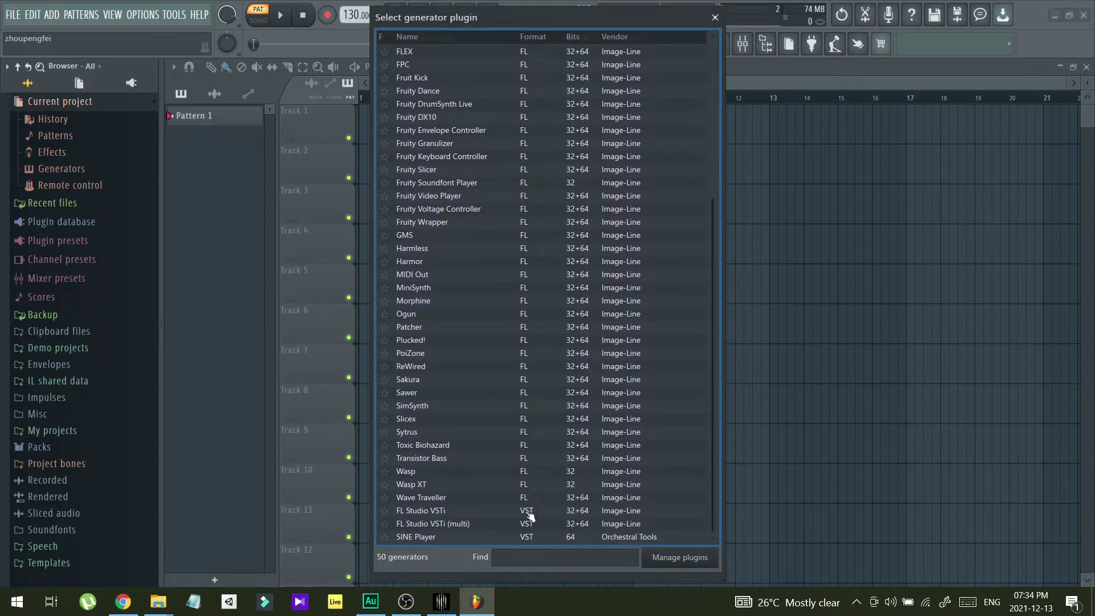
left_click(535, 540)
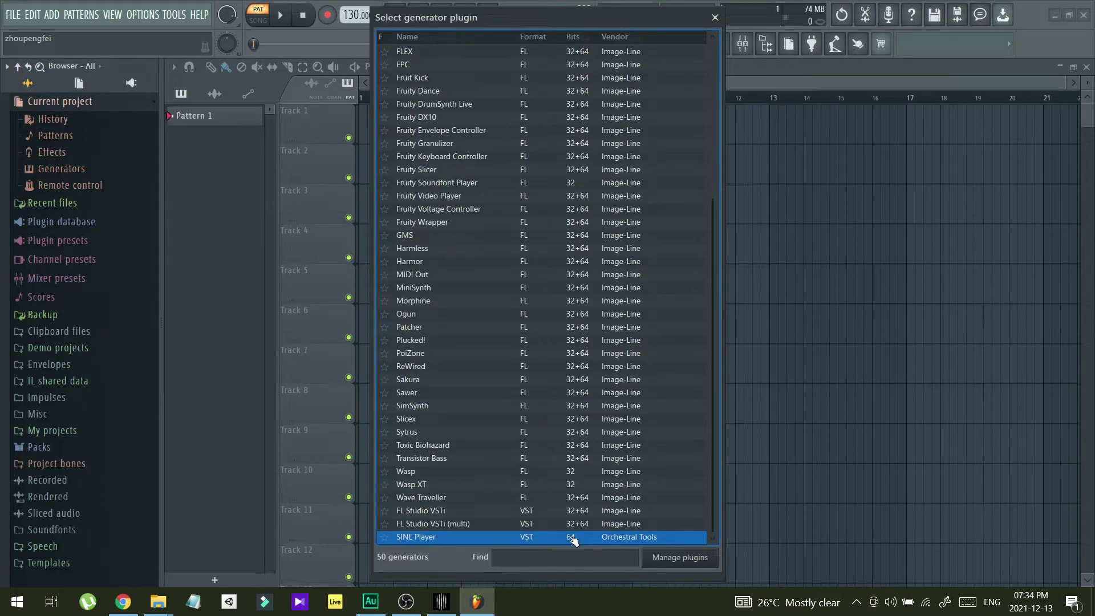
left_click(716, 17)
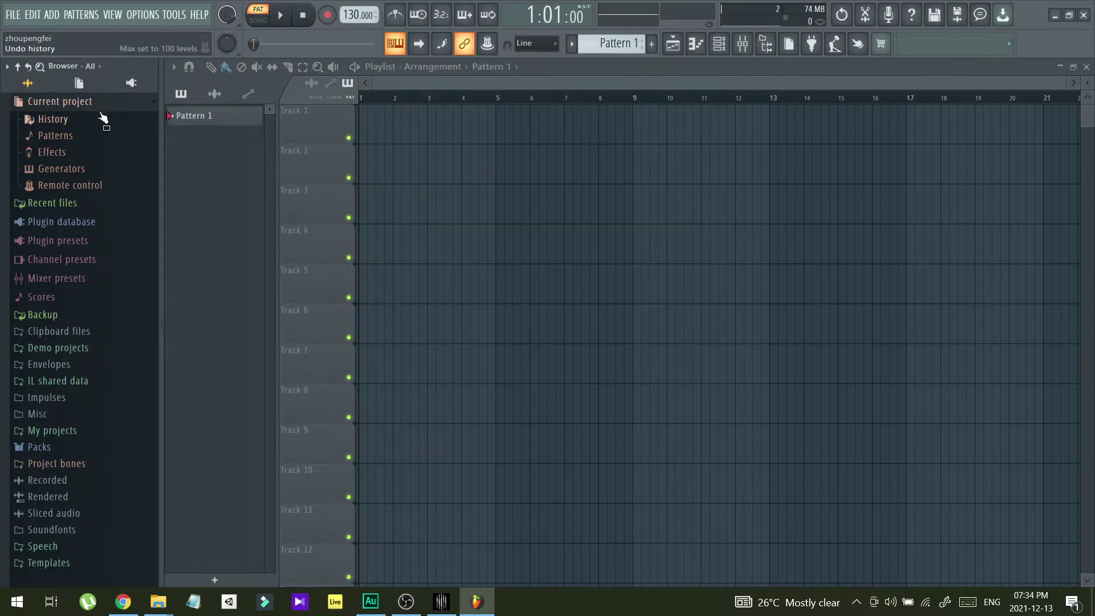
Search the browser for 'sine player' to locate the SINE Player plugin
left_click(41, 68)
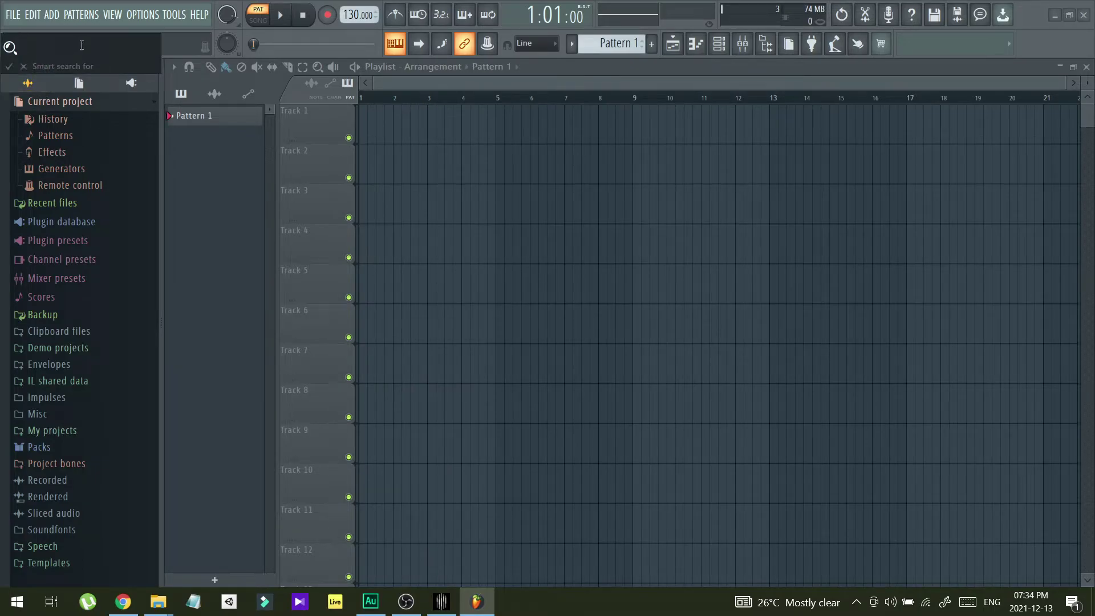
type("sine player")
key("Return")
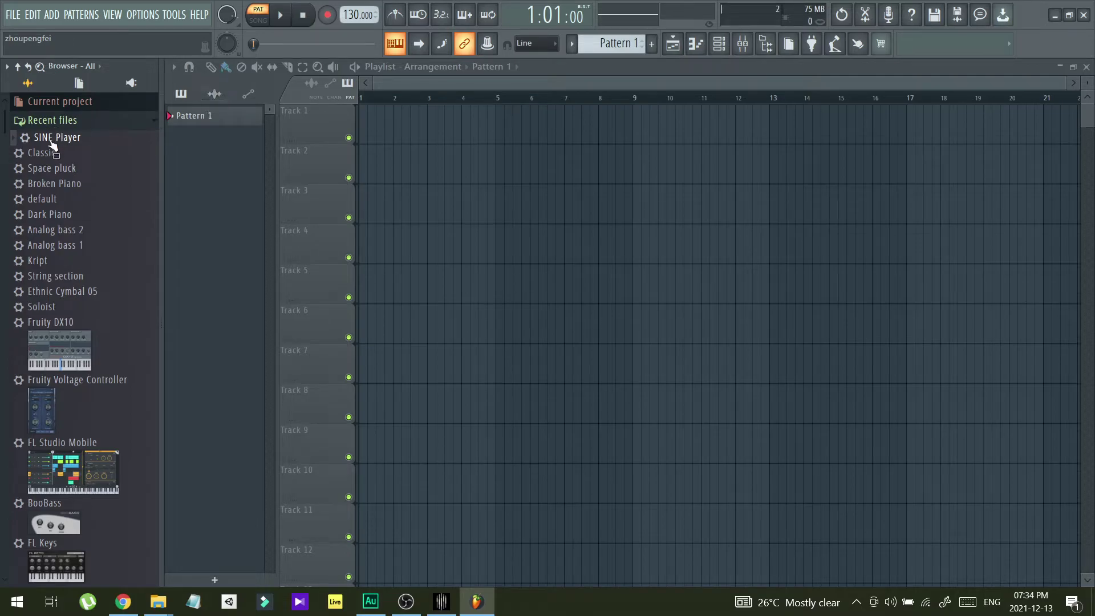
mouse_move(48, 146)
left_mouse_down()
mouse_move(109, 146)
mouse_move(62, 143)
left_mouse_up()
Show the Channel rack with the 808 Kick, Clap, HiHat and Snare channels
left_click(695, 45)
left_click(698, 49)
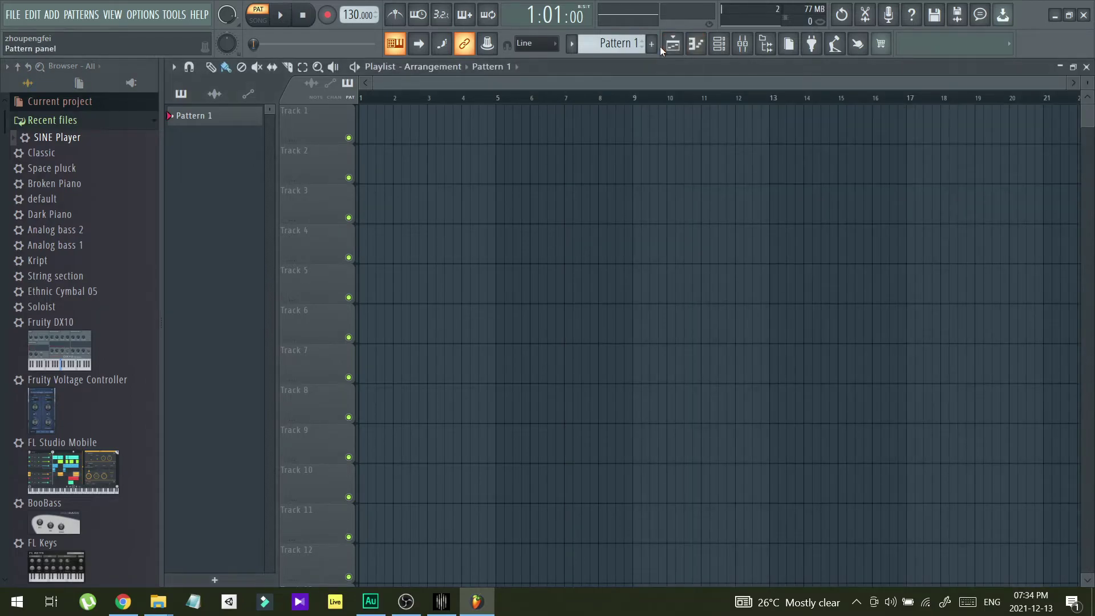
left_click(674, 46)
left_click(673, 46)
left_click(698, 47)
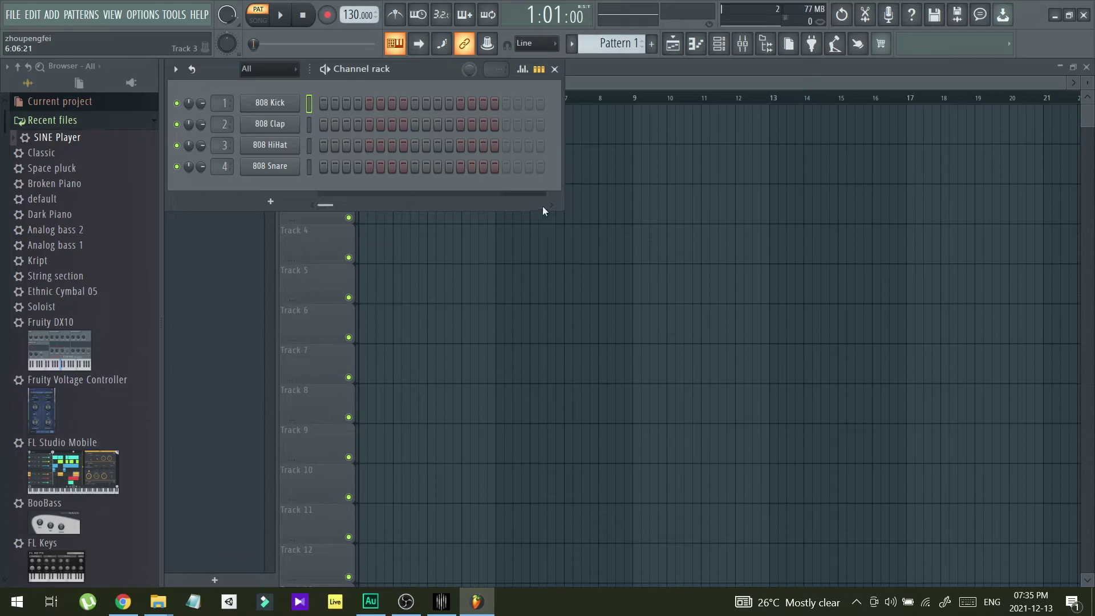
Drop SINE Player onto the 808 Snare channel, reposition its plugin window, then close it
left_click_drag(51, 138, 284, 166)
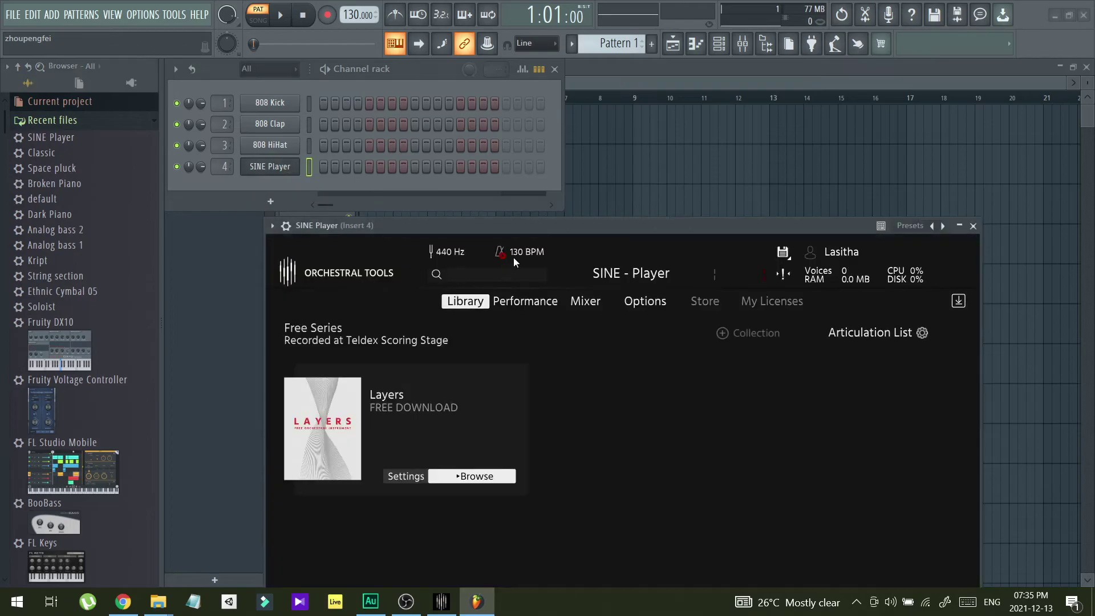
left_click_drag(529, 229, 556, 83)
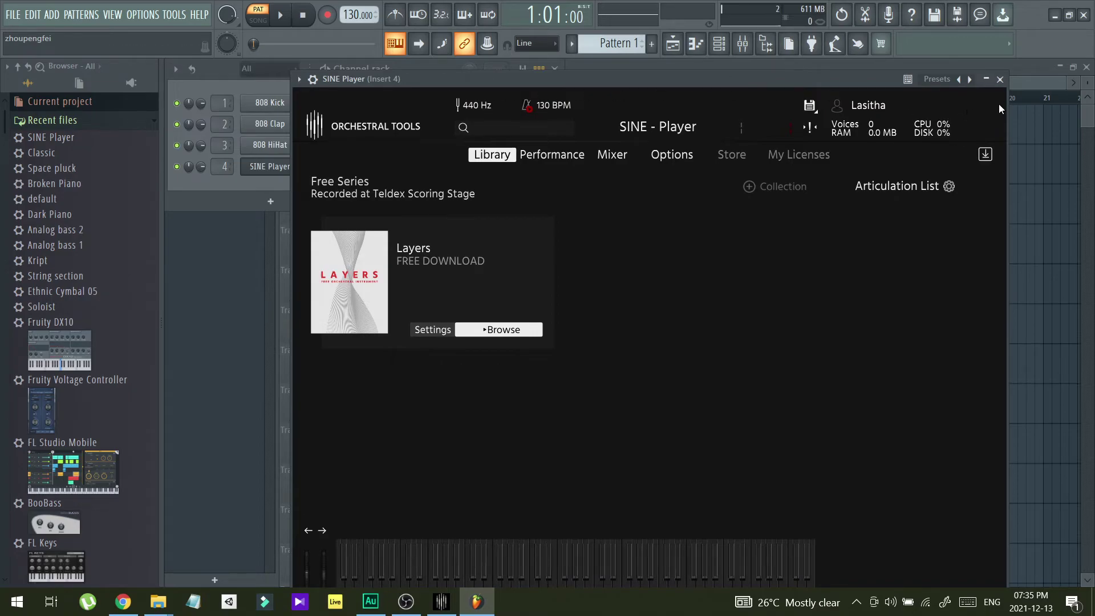
left_click_drag(774, 82, 677, 59)
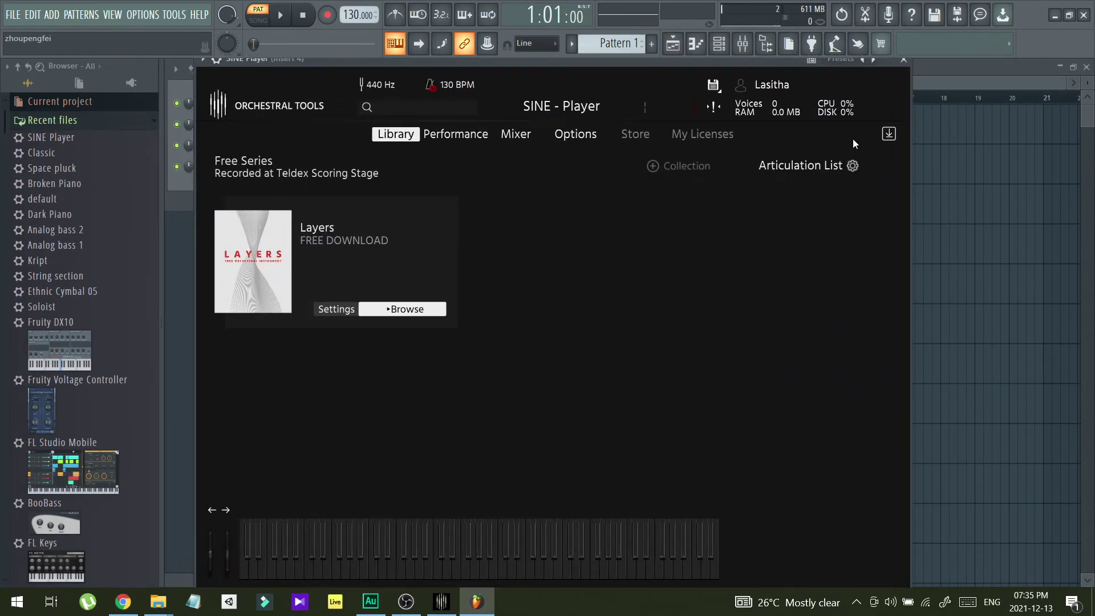
left_click_drag(763, 64, 766, 153)
left_click(907, 152)
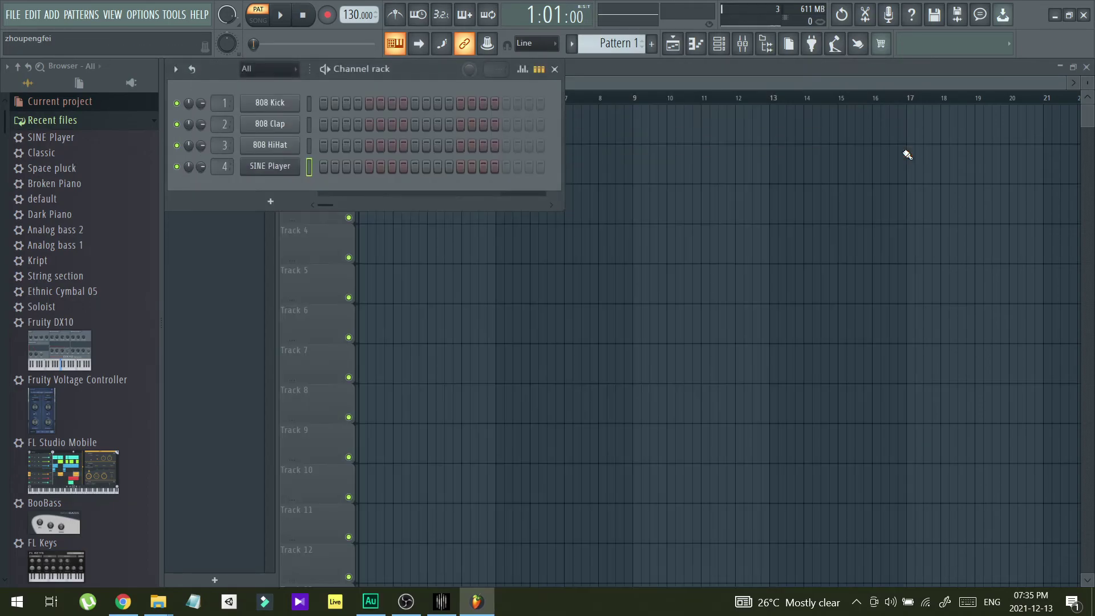